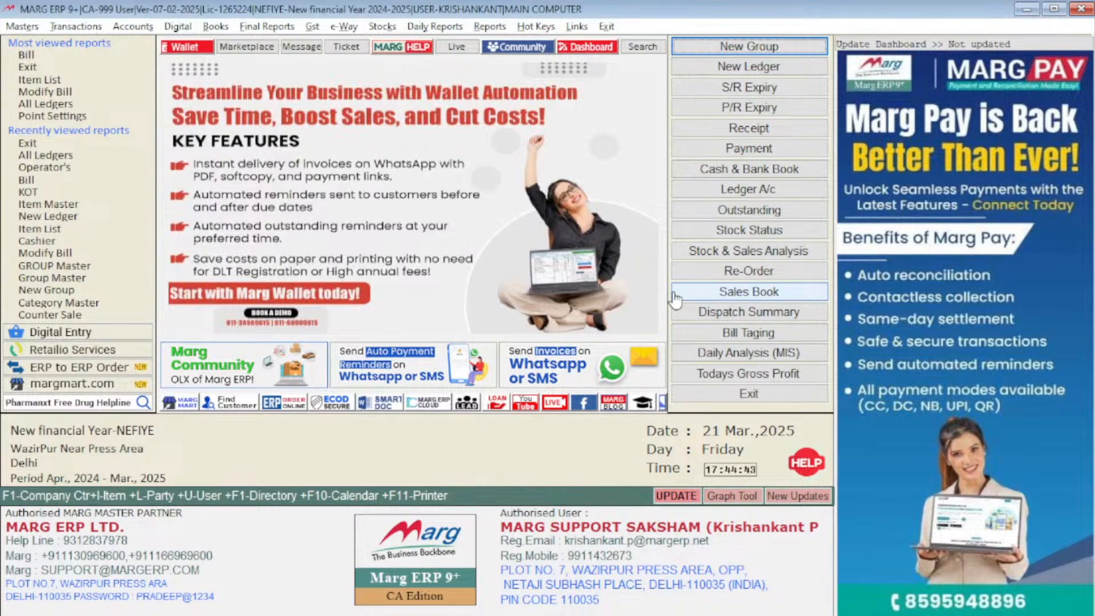
Step: Switch to the Marg ERP server window and exit the server
{"action": "key", "text": "super"}
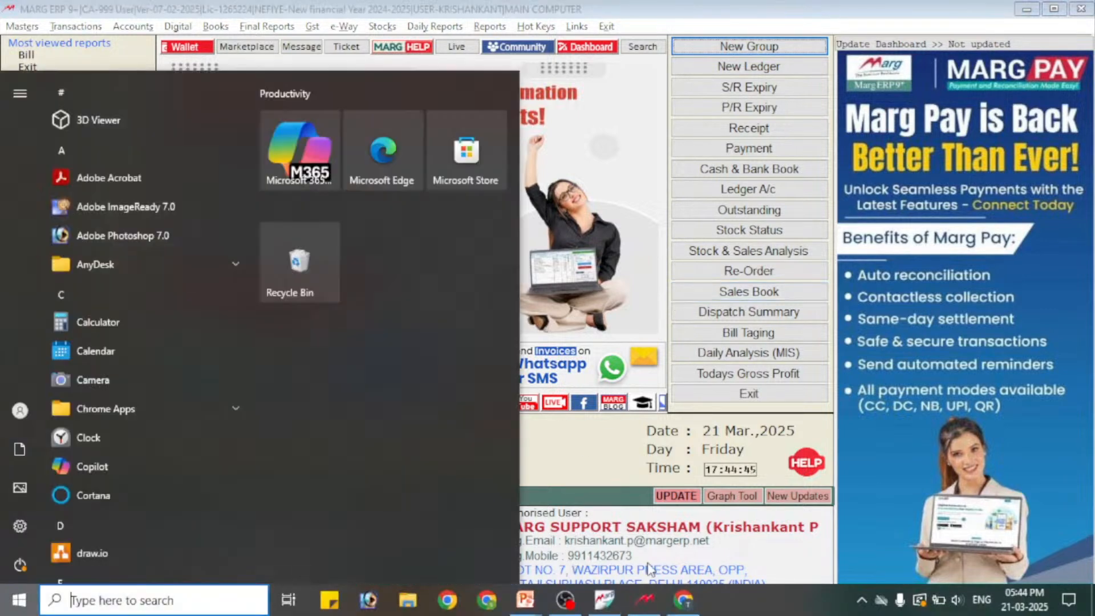
{"action": "left_click", "coordinate": [651, 600]}
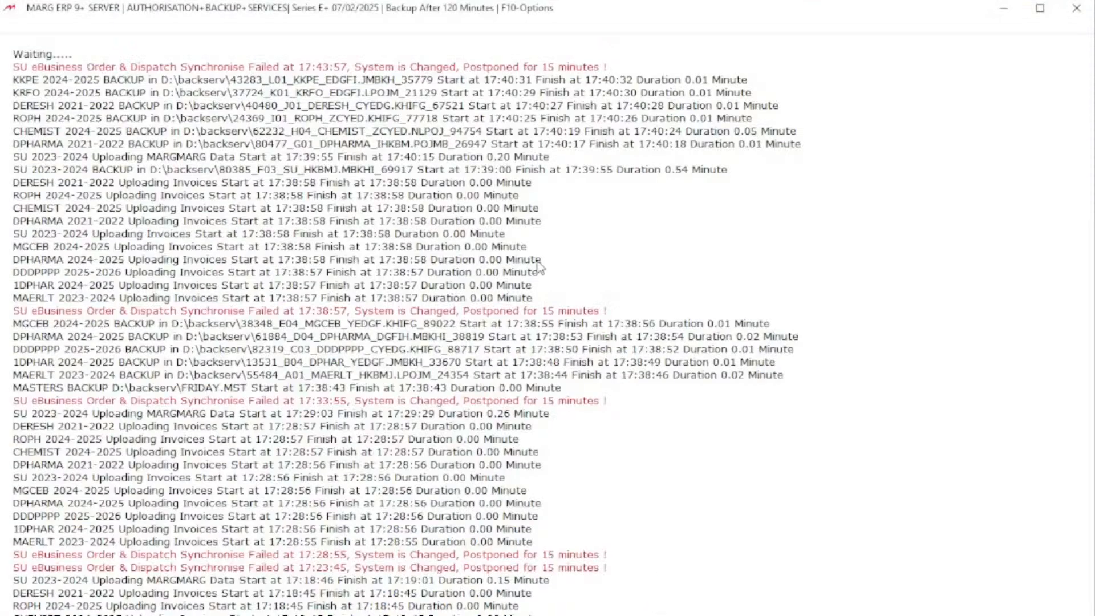
{"action": "key", "text": "Escape"}
{"action": "key", "text": "Left"}
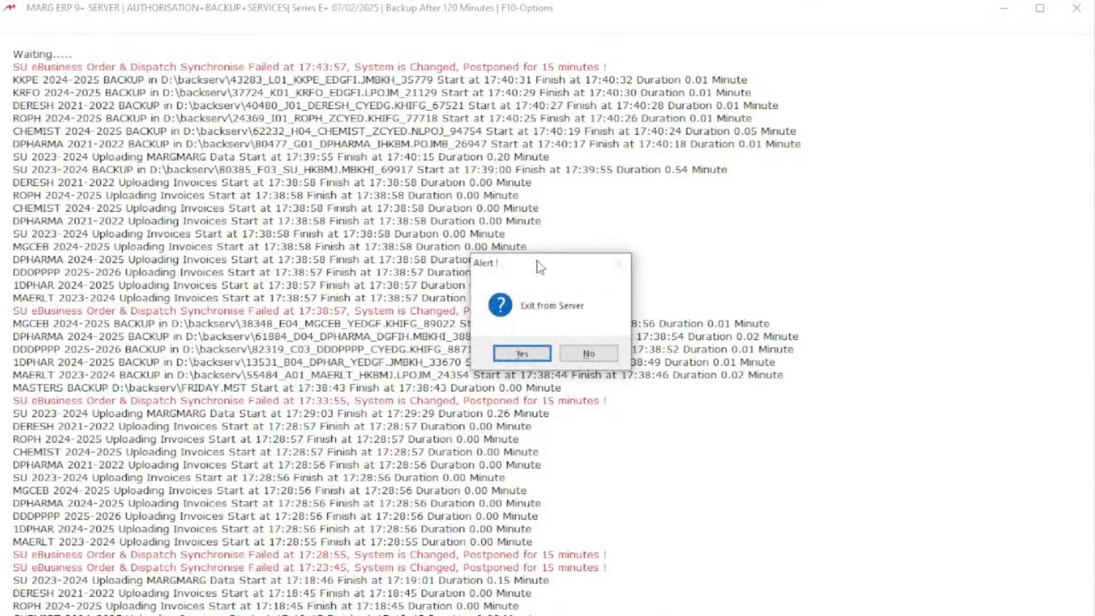
{"action": "key", "text": "Return"}
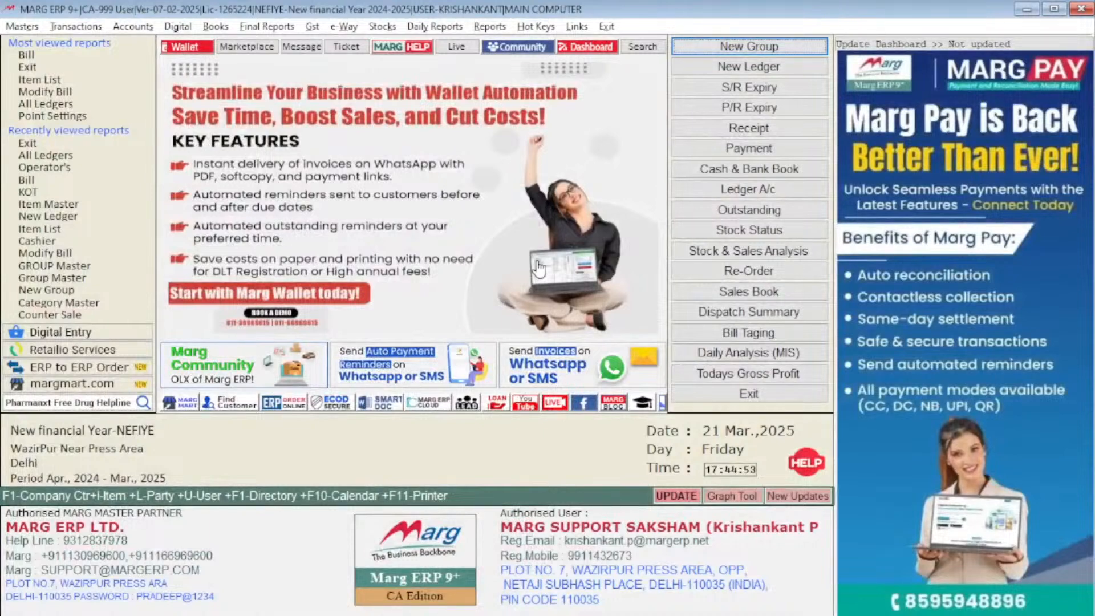
Step: Back up the 2024-2025 financial year of the New financial Year company to D:\BACKUP\YOUTUBE\
{"action": "key", "text": "F1"}
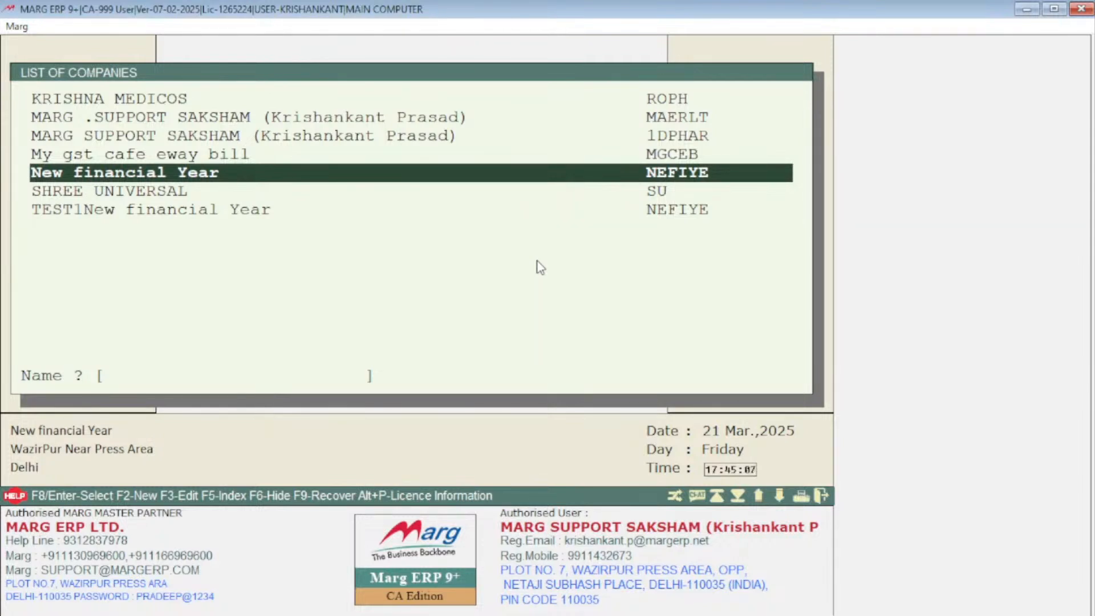
{"action": "key", "text": "Return"}
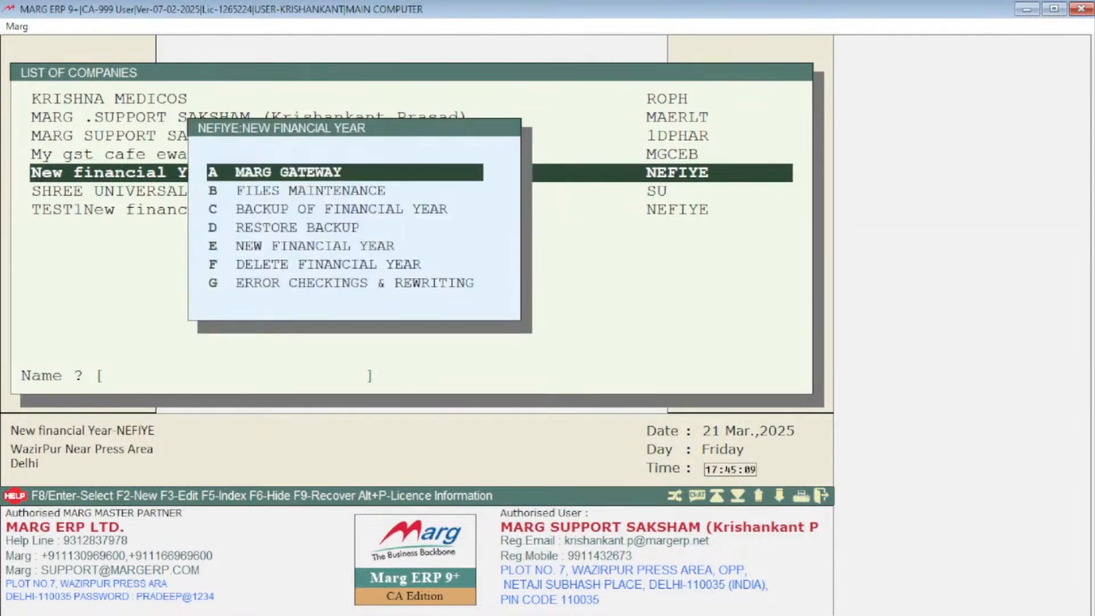
{"action": "key", "text": "Down"}
{"action": "key", "text": "Down"}
{"action": "key", "text": "Down"}
{"action": "key", "text": "Down"}
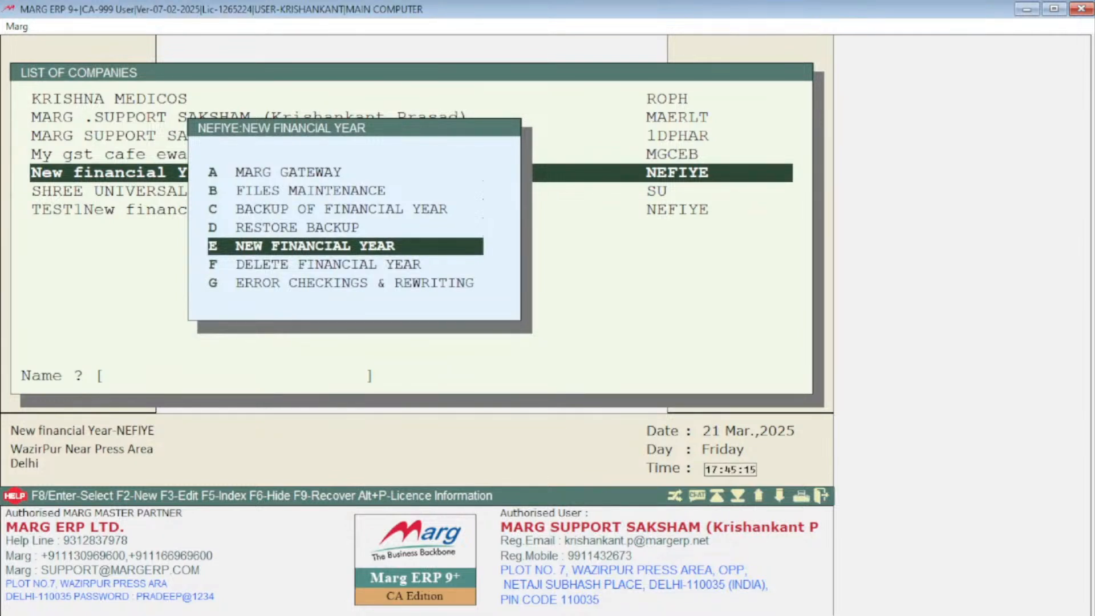
{"action": "key", "text": "Up"}
{"action": "key", "text": "Up"}
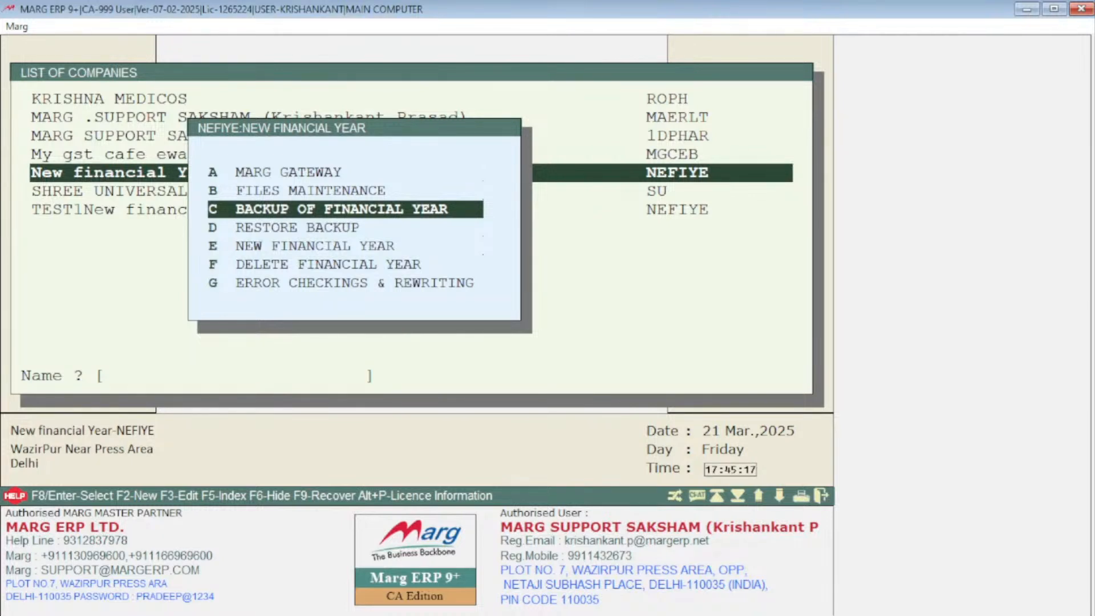
{"action": "key", "text": "Return"}
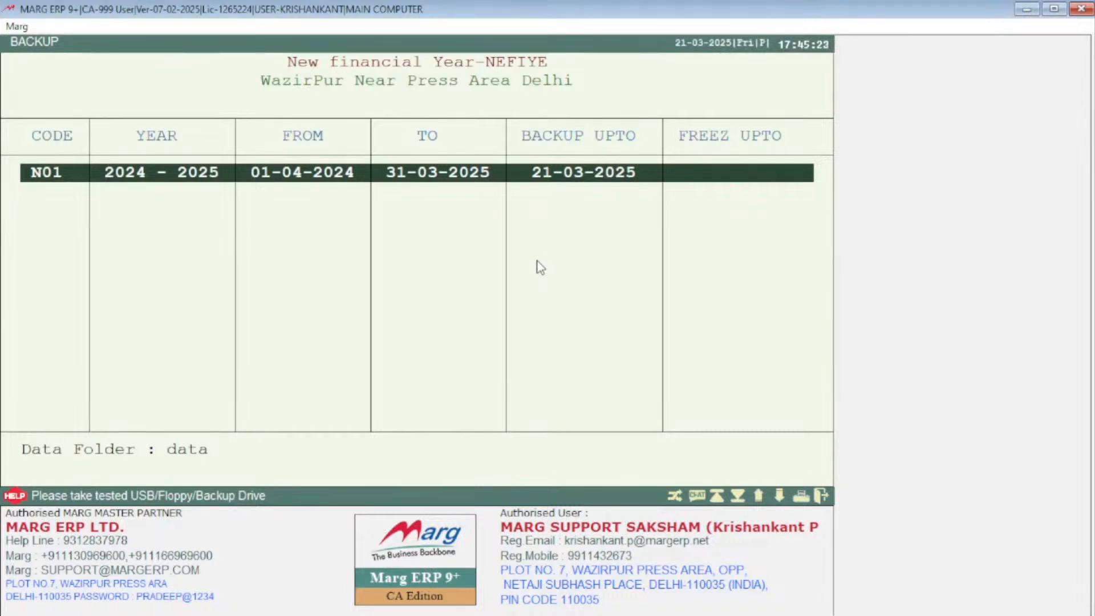
{"action": "key", "text": "Return"}
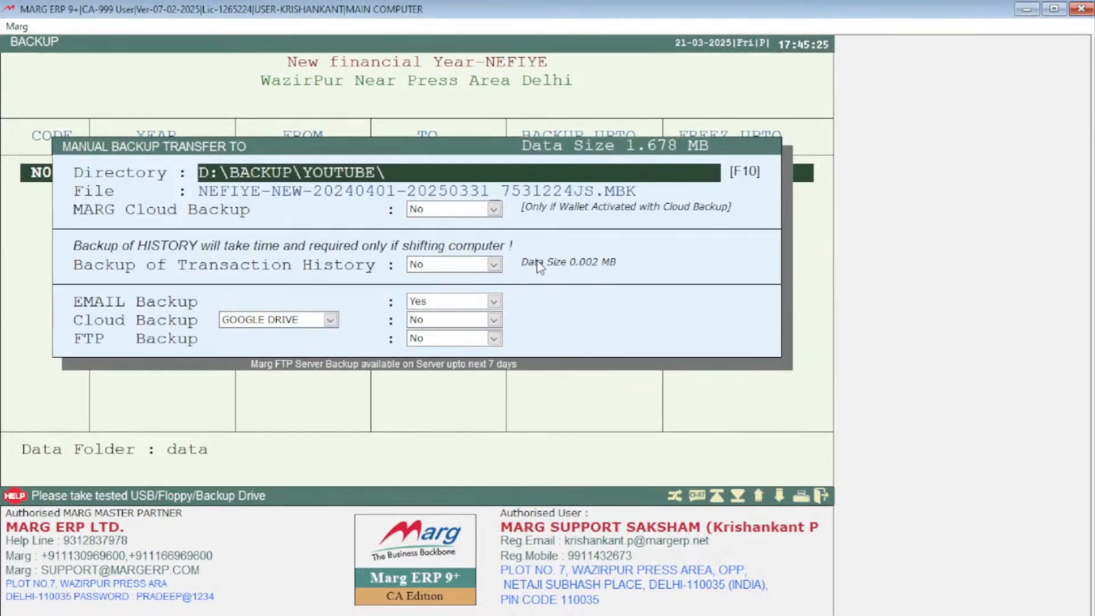
{"action": "key", "text": "Return"}
{"action": "key", "text": "Return"}
{"action": "key", "text": "Return"}
{"action": "key", "text": "Return"}
{"action": "key", "text": "Return"}
{"action": "key", "text": "Return"}
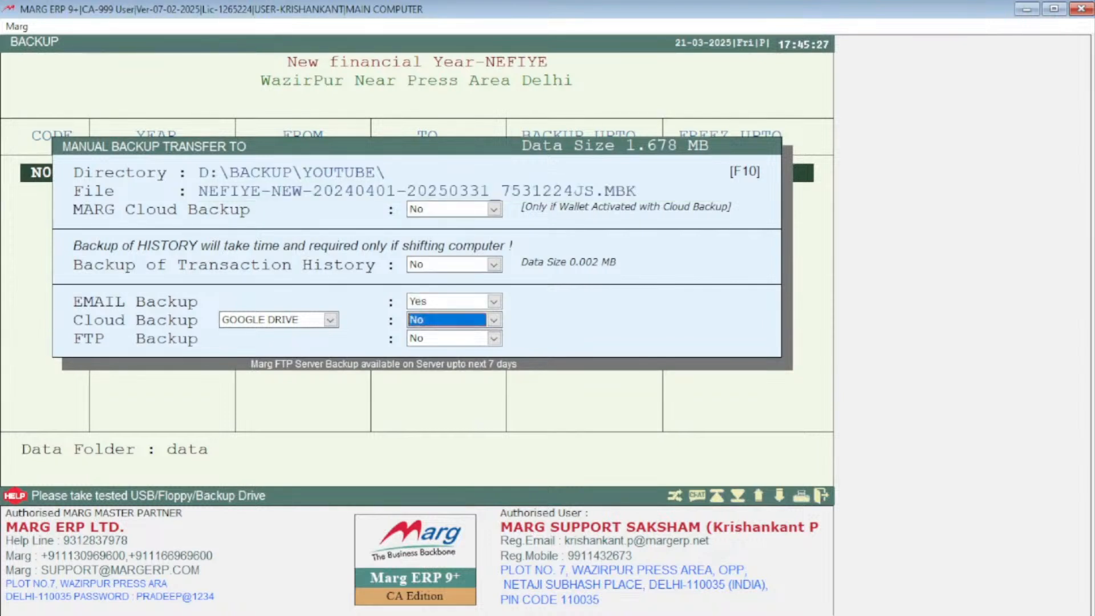
{"action": "key", "text": "Return"}
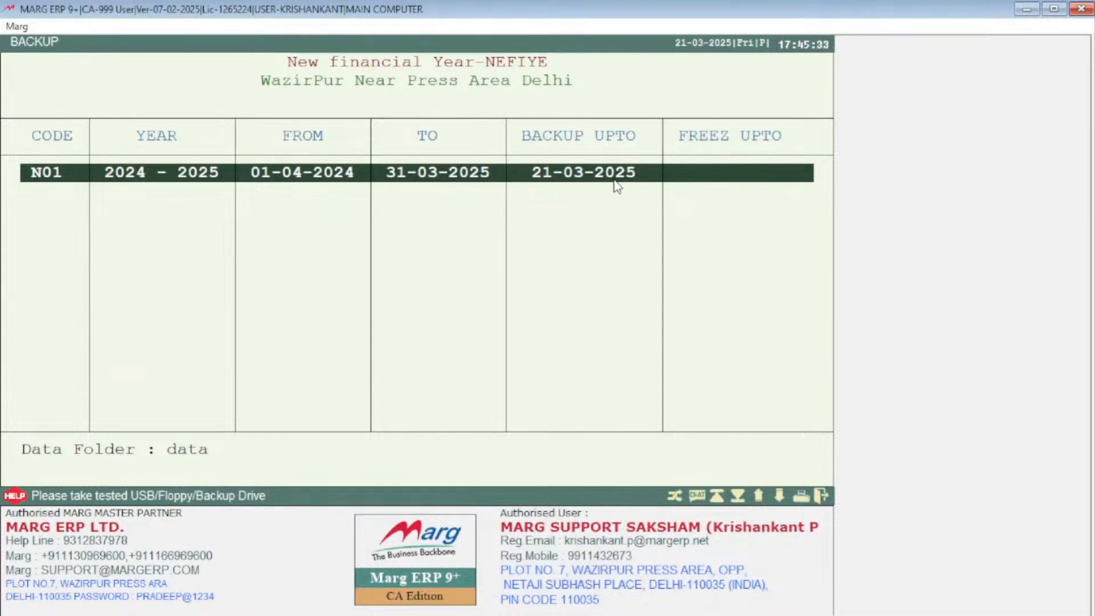
Step: Start creating a new financial year from 01-04-2025 to 31-03-2026 for the company and confirm proceeding
{"action": "key", "text": "Escape"}
{"action": "key", "text": "Down"}
{"action": "key", "text": "Down"}
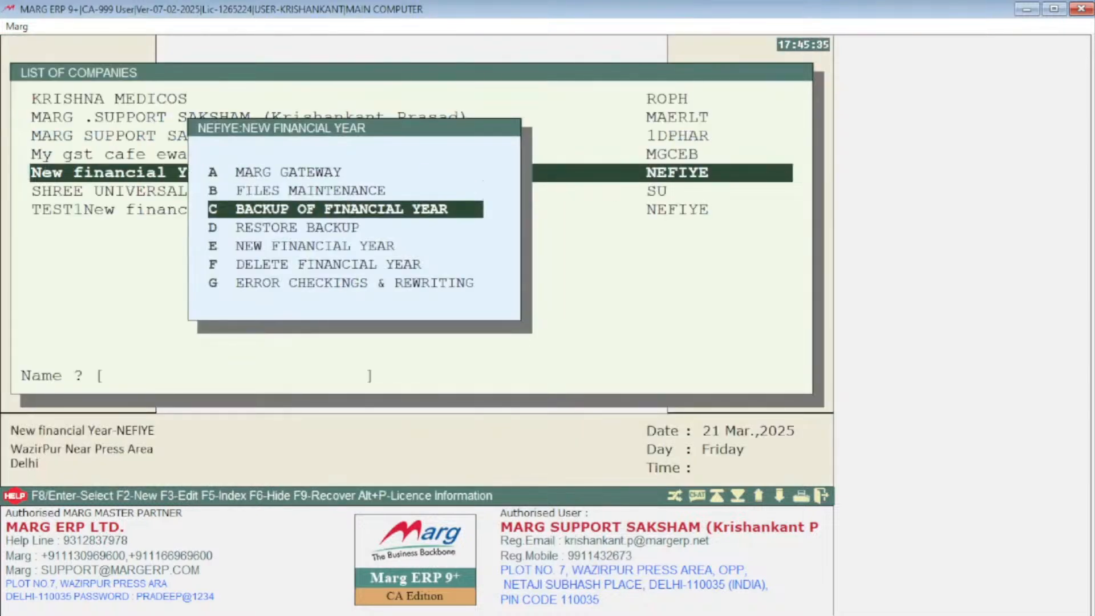
{"action": "key", "text": "Down"}
{"action": "key", "text": "Down"}
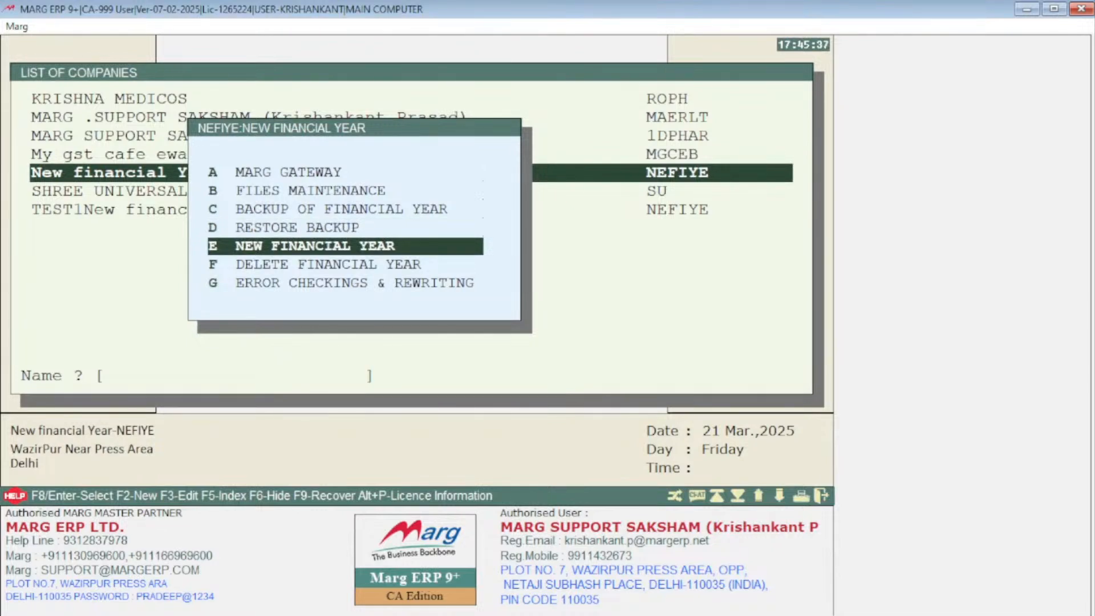
{"action": "key", "text": "Return"}
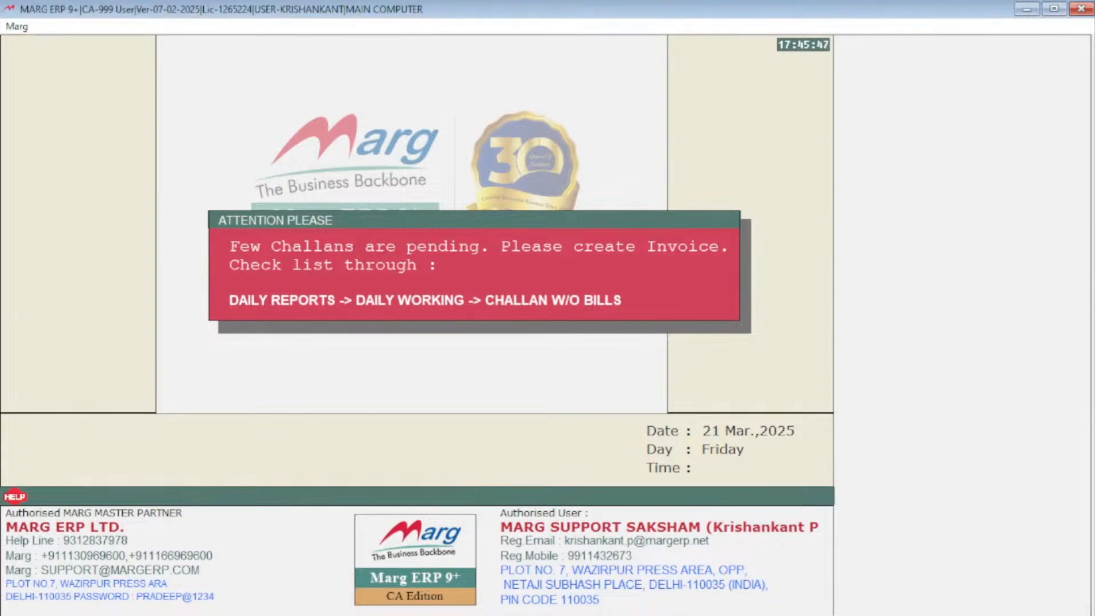
{"action": "key", "text": "Return"}
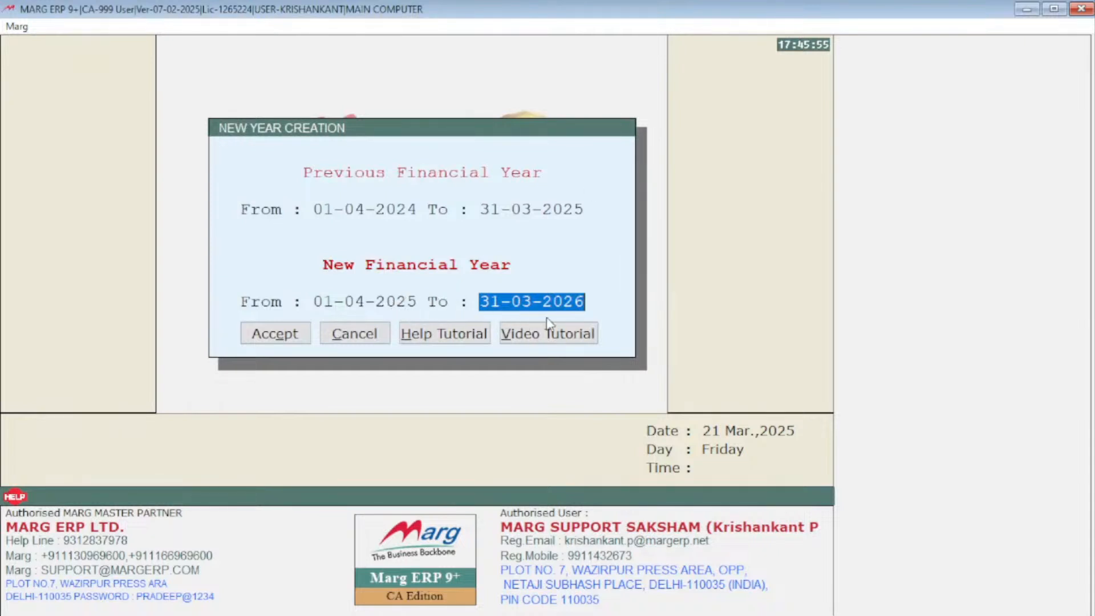
{"action": "left_click", "coordinate": [291, 336]}
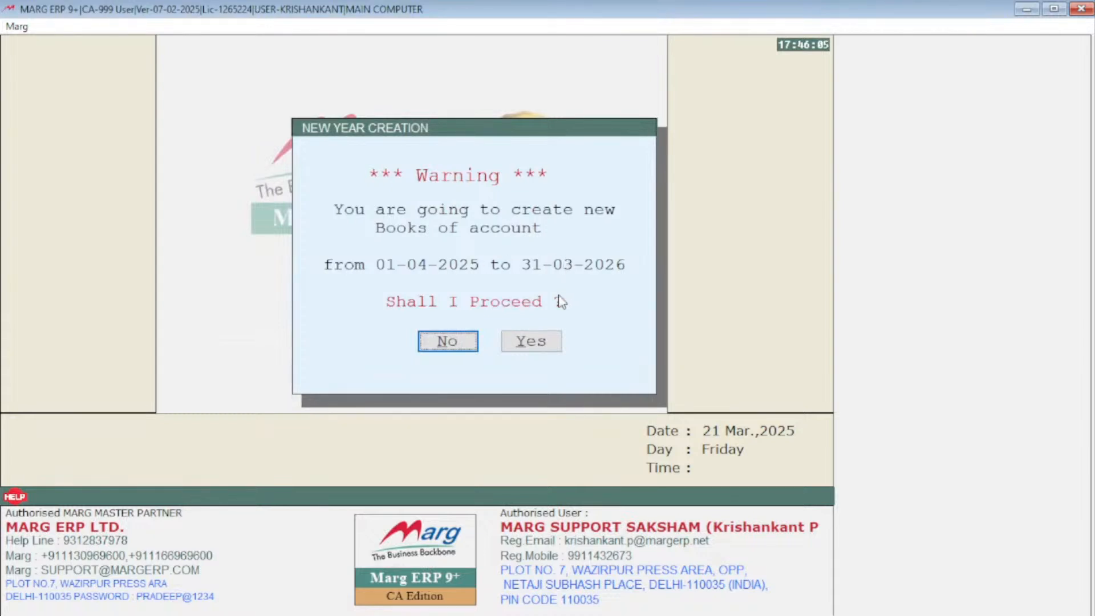
{"action": "left_click", "coordinate": [537, 347]}
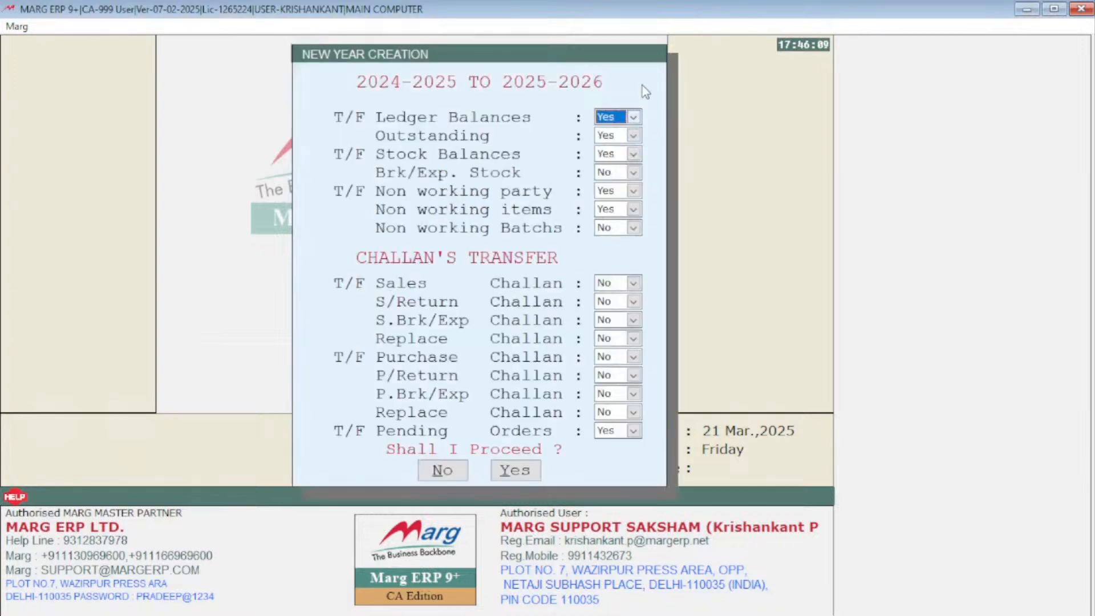
Step: Set sales challan transfer to Yes, proceed with the 2025-2026 year creation, and acknowledge the history alert
{"action": "left_click", "coordinate": [622, 284]}
{"action": "left_click", "coordinate": [623, 305]}
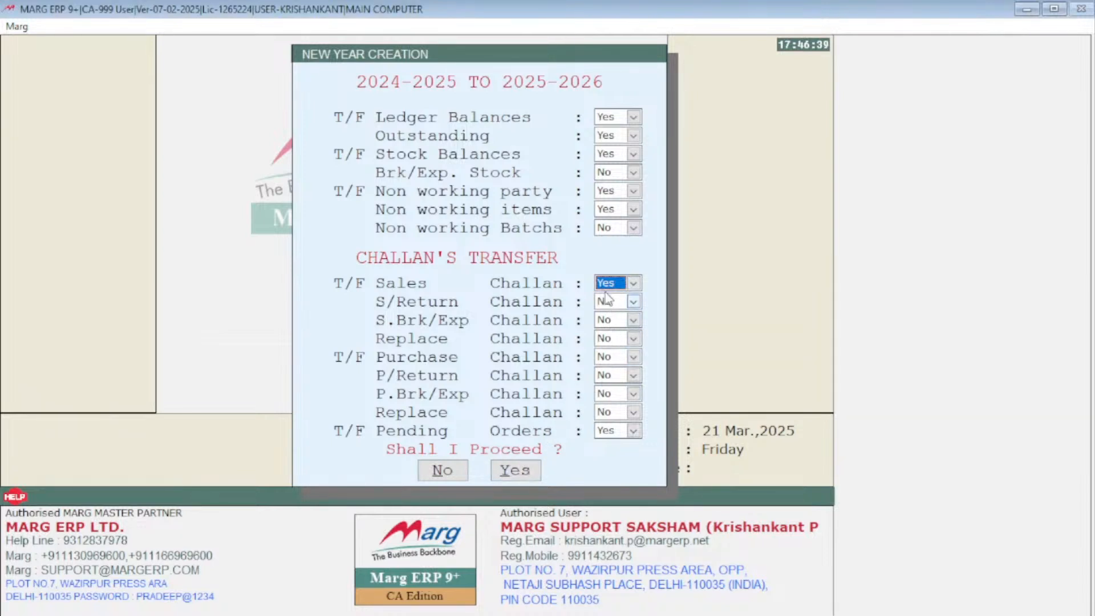
{"action": "left_click", "coordinate": [518, 471]}
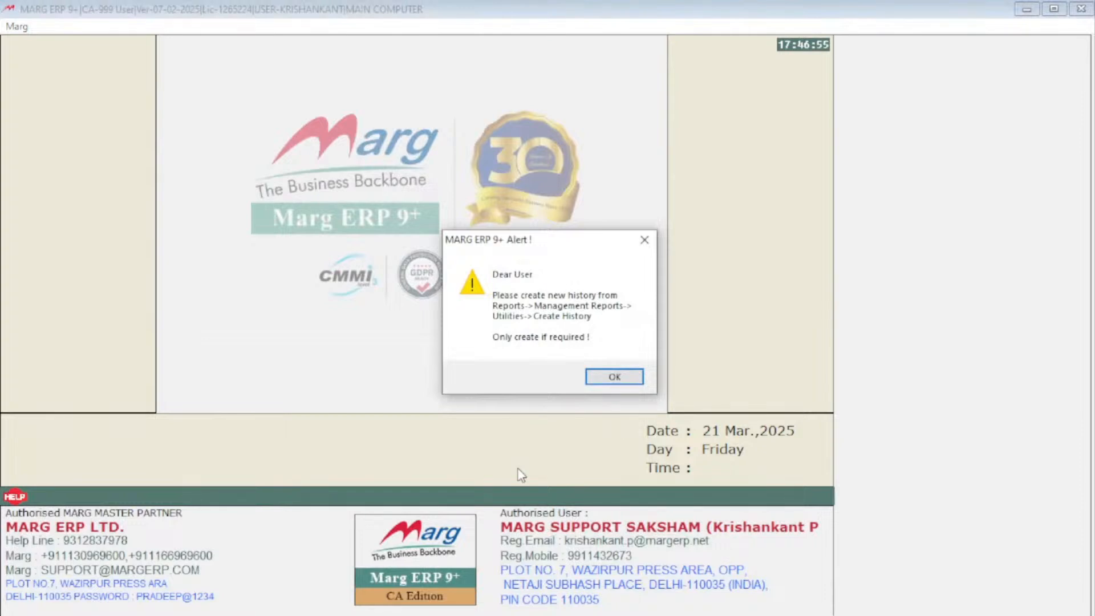
{"action": "left_click", "coordinate": [639, 383]}
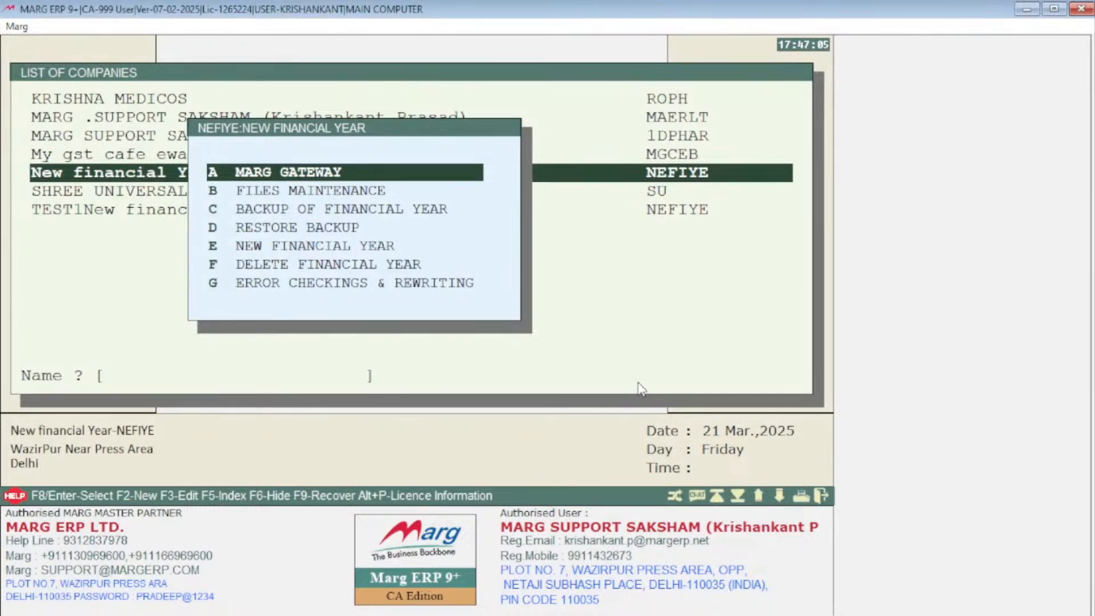
Step: Open the company through Marg Gateway in the new 2025-2026 financial year
{"action": "key", "text": "Return"}
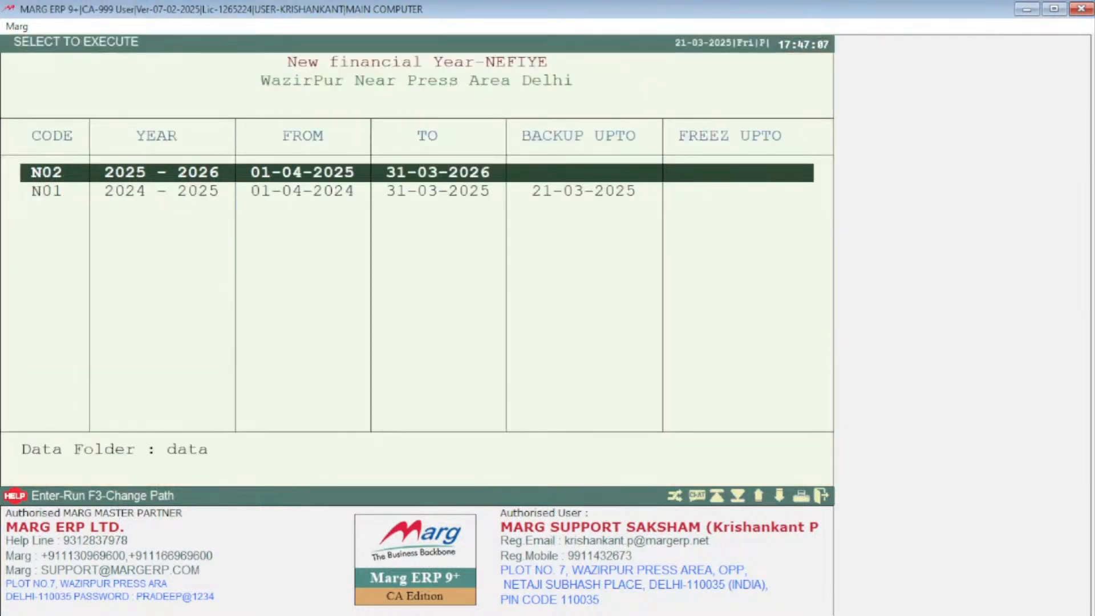
{"action": "key", "text": "Down"}
{"action": "key", "text": "Up"}
{"action": "key", "text": "Down"}
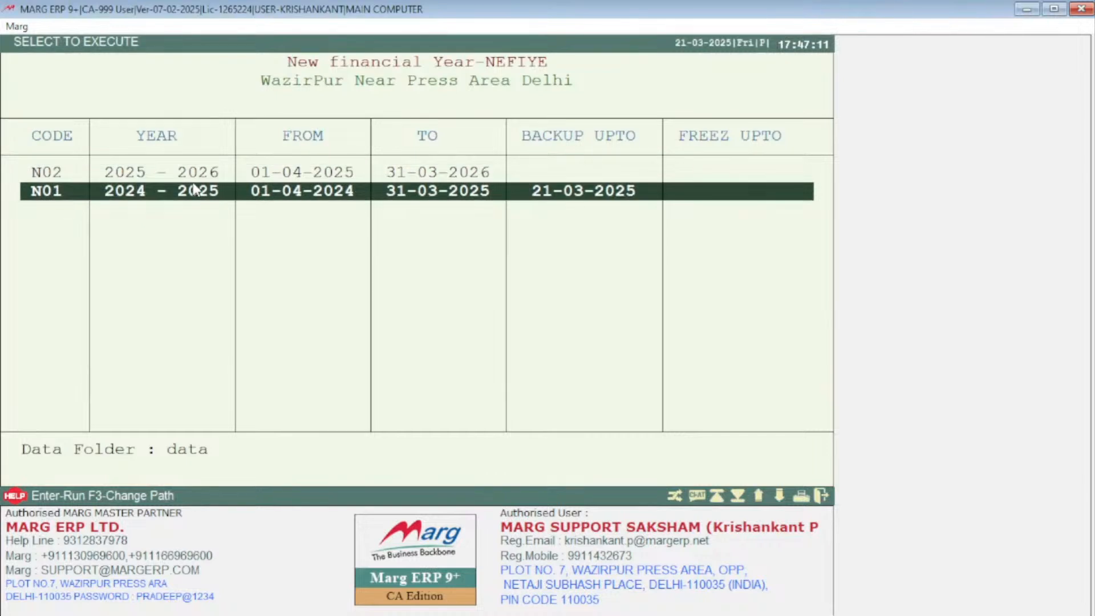
{"action": "key", "text": "Up"}
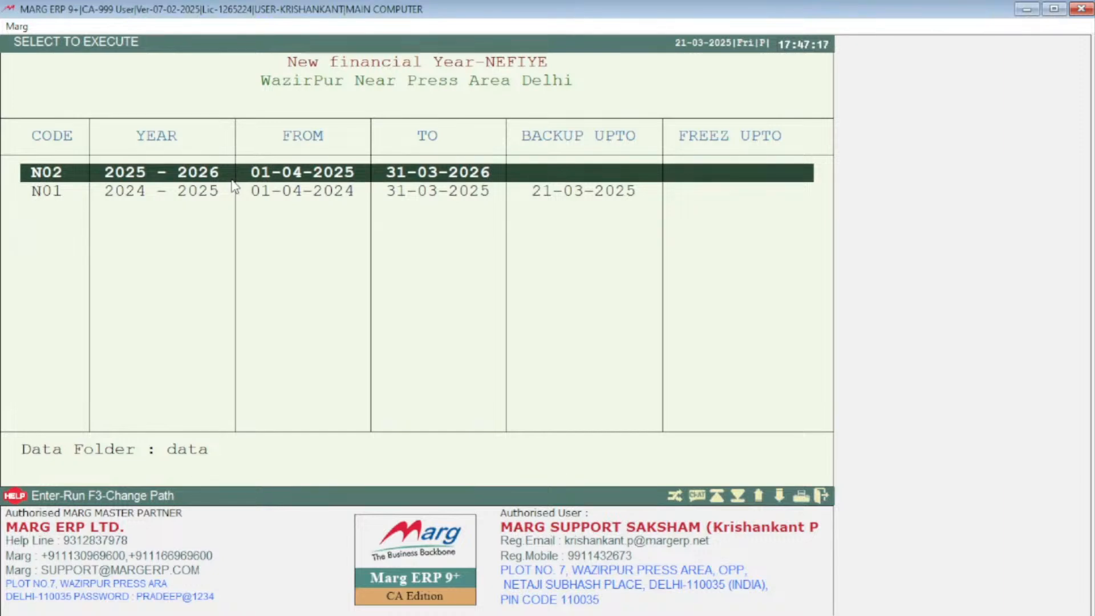
{"action": "key", "text": "Return"}
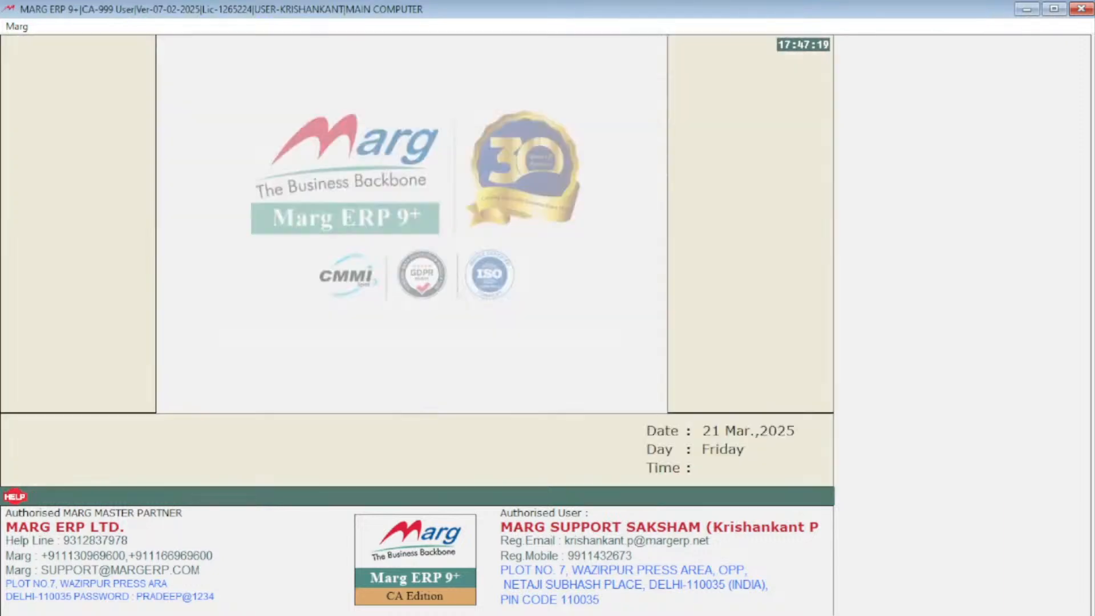